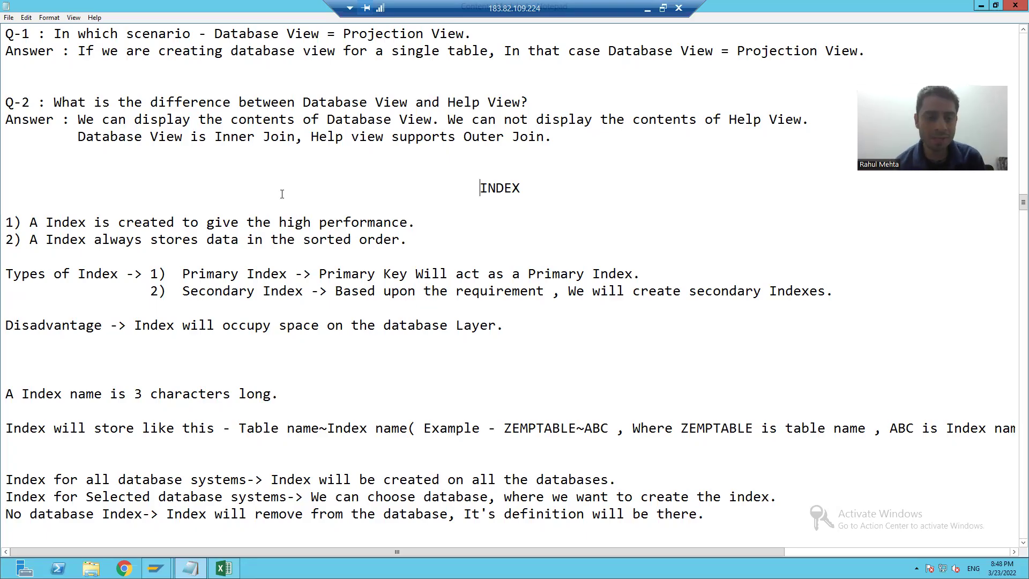
Highlight the word 'Index' and the high-performance point in the first note
left_click_drag(47, 223, 91, 221)
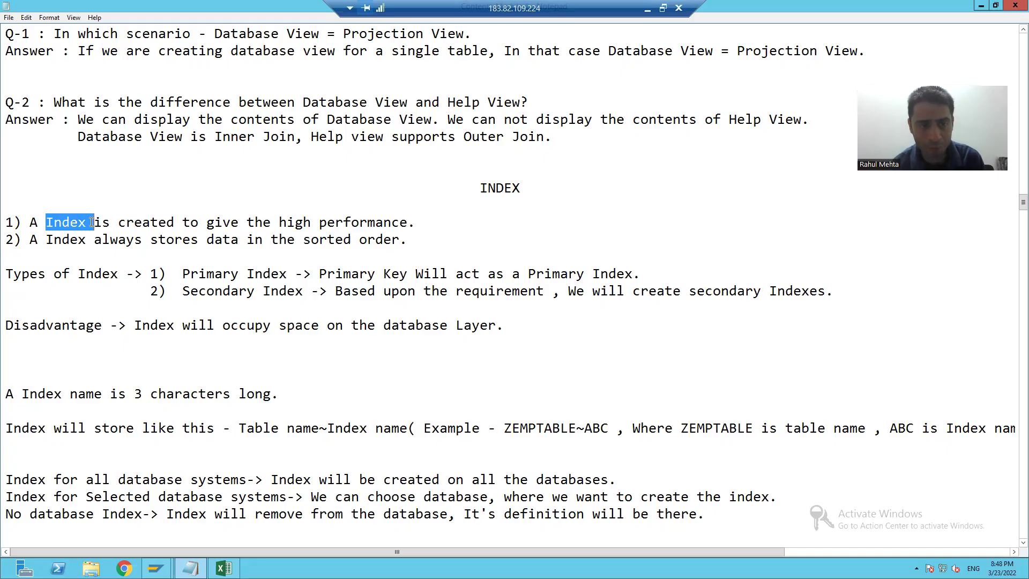
key("Down")
left_click_drag(24, 224, 419, 224)
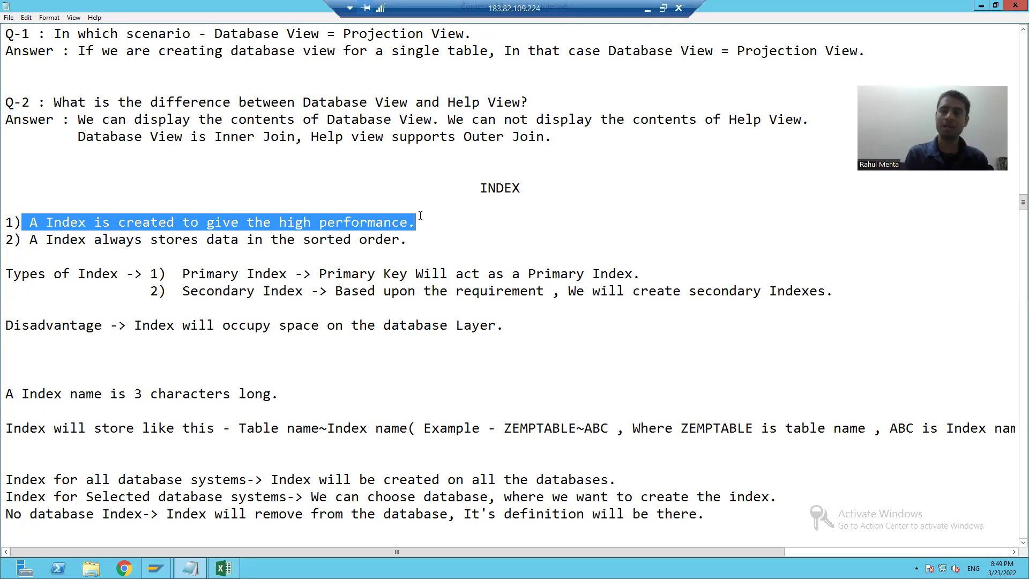
left_click(352, 239)
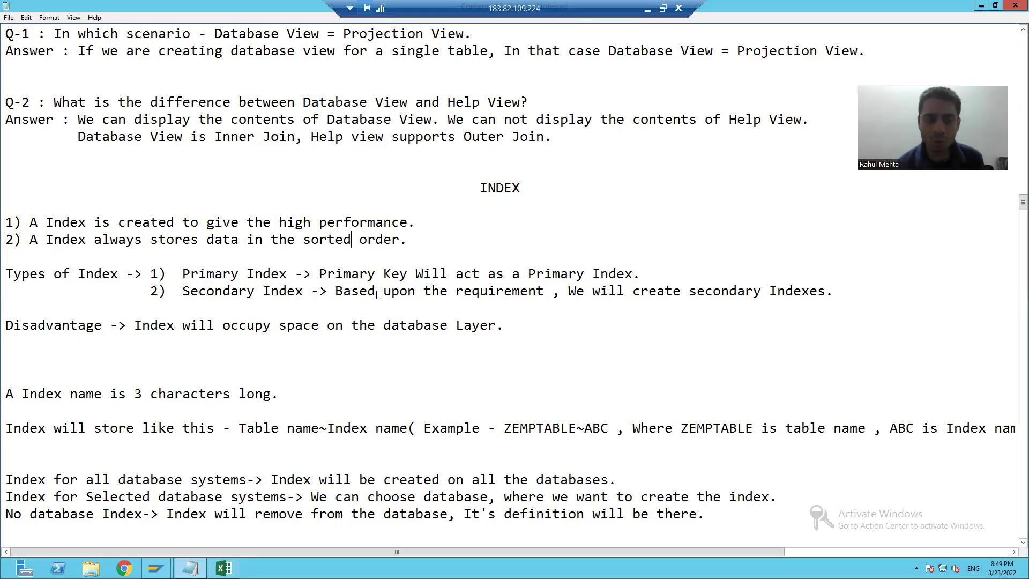
Highlight Primary Index and Secondary Index in the types list, then bring up the ABAP Dictionary window
left_click(103, 280)
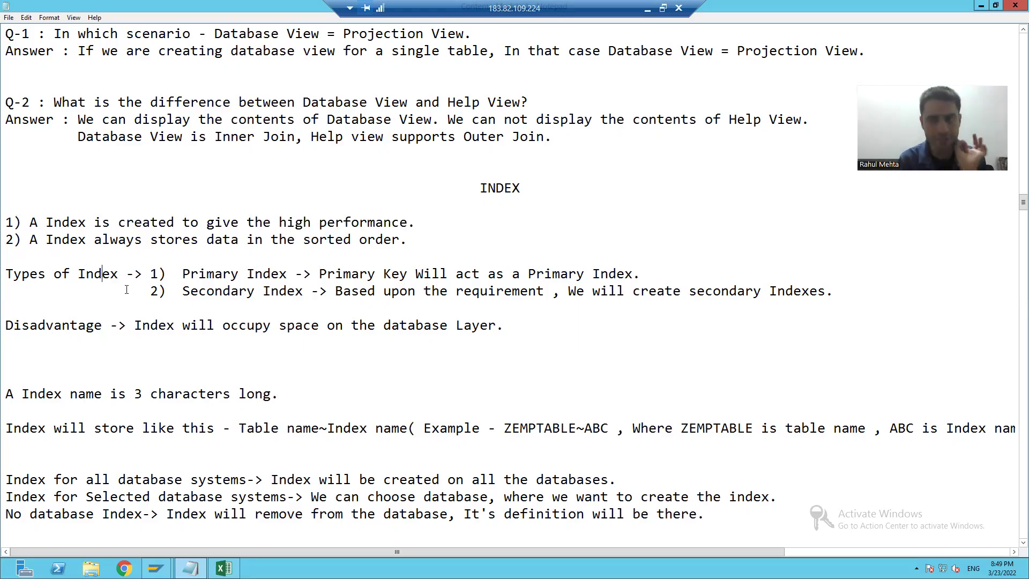
left_click_drag(183, 276, 278, 277)
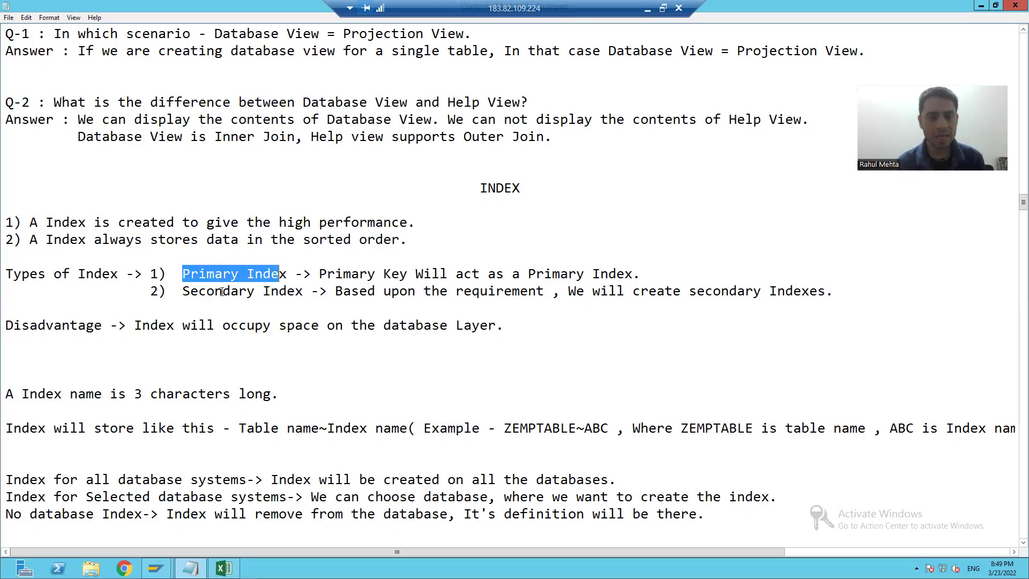
left_click_drag(182, 292, 305, 295)
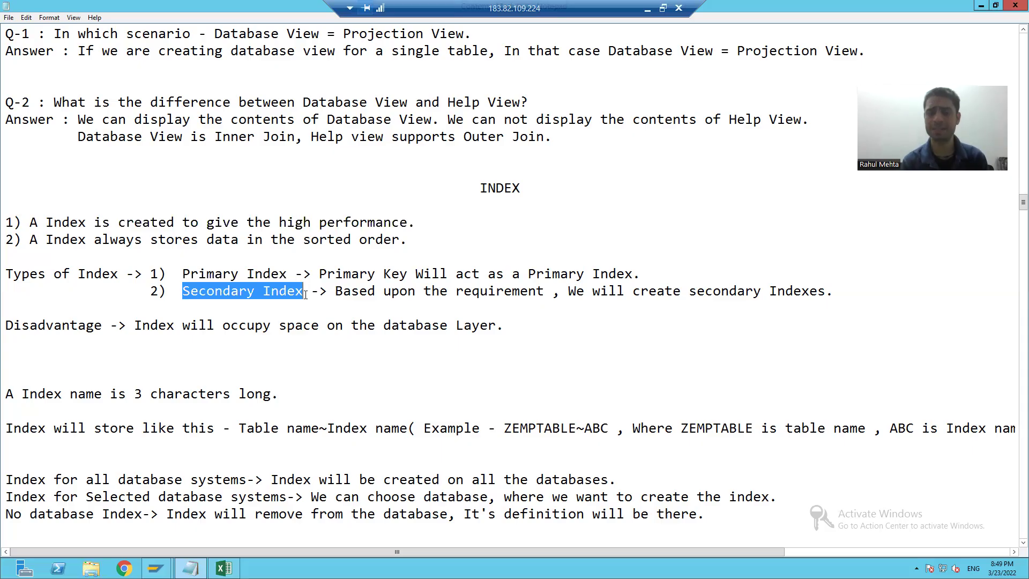
left_click(394, 274)
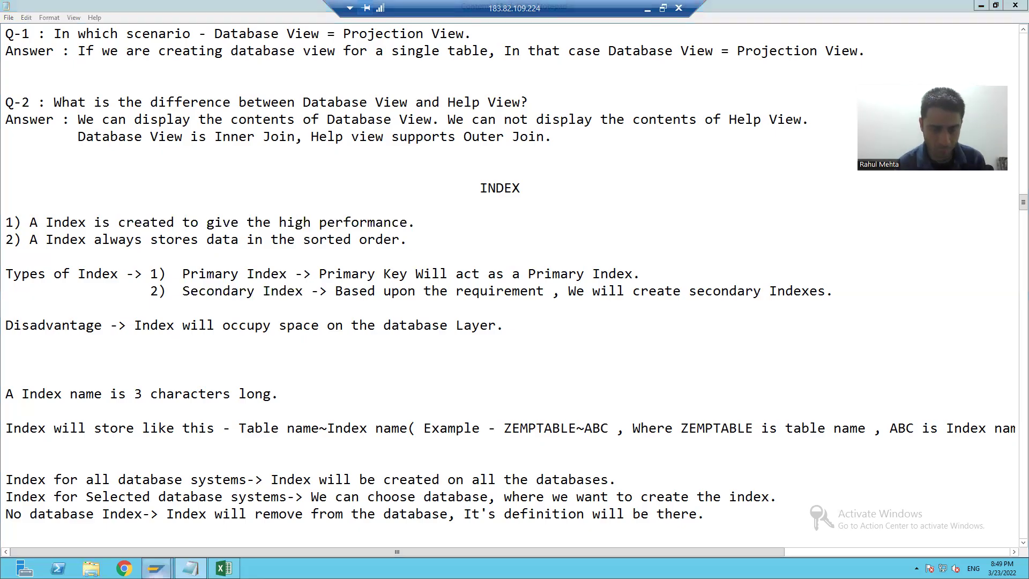
mouse_move(156, 567)
left_click(191, 515)
Display table ZORDH_28's field definitions and mark the ONO row, then the ODATE row
left_click(69, 318)
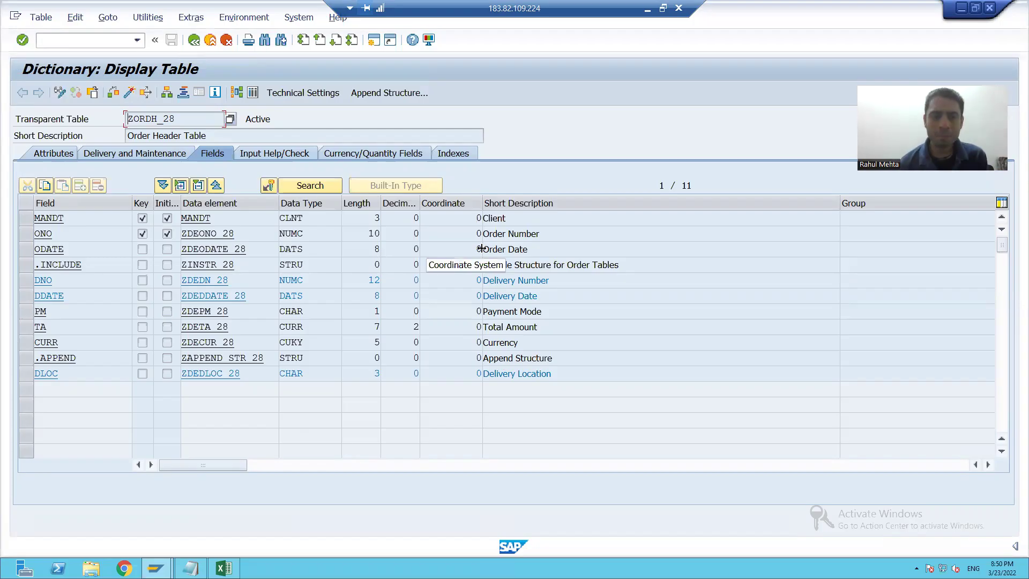
left_click(28, 232)
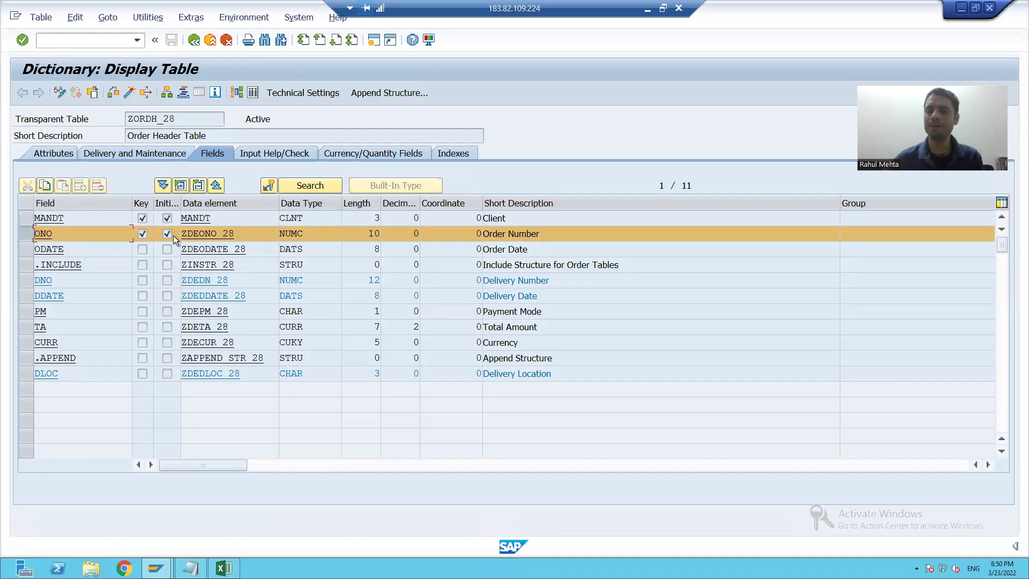
left_click(26, 232)
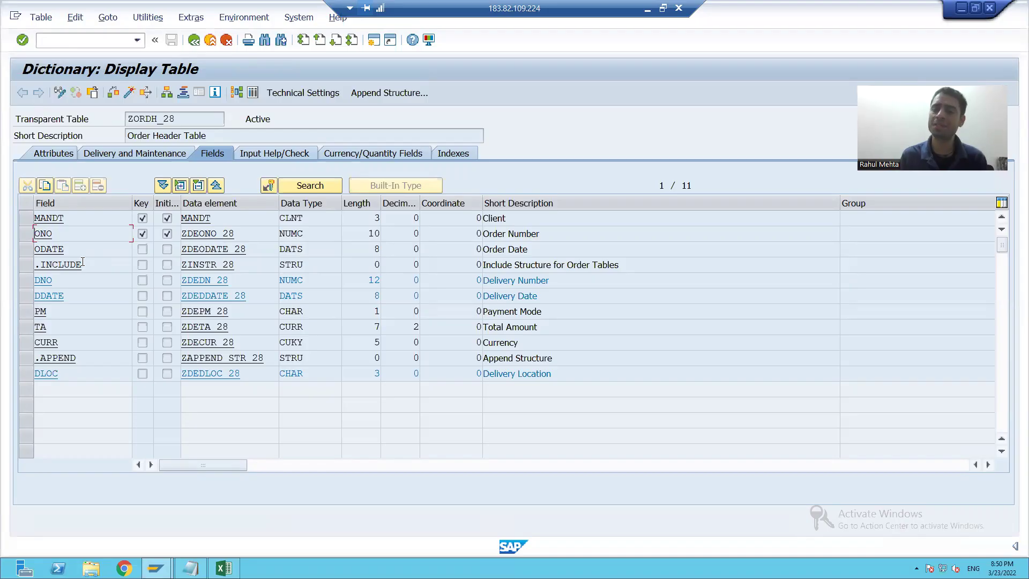
left_click(24, 250)
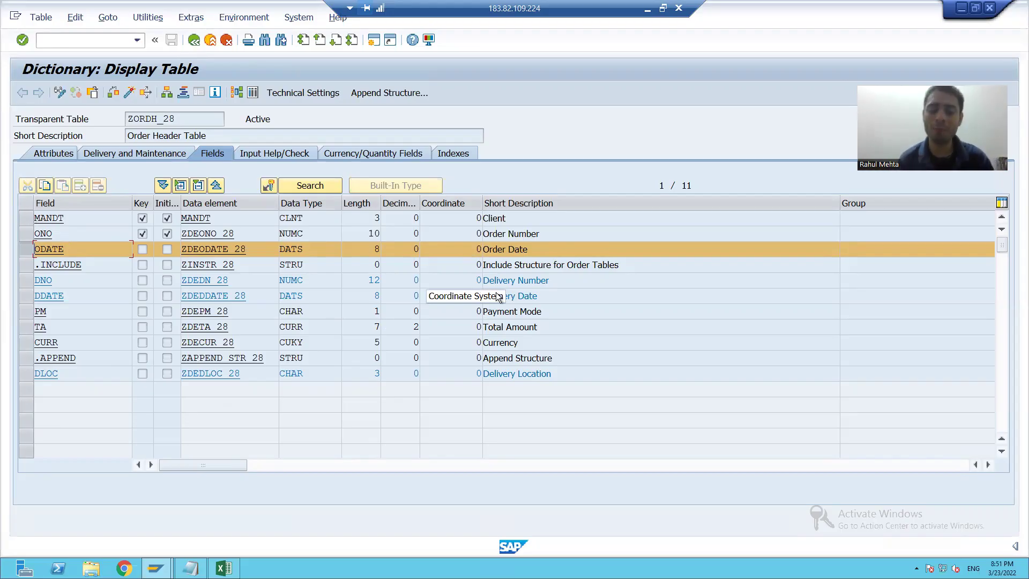
Back in Notepad, highlight 'Secondary Index' and the line explaining secondary indexes
left_click(223, 568)
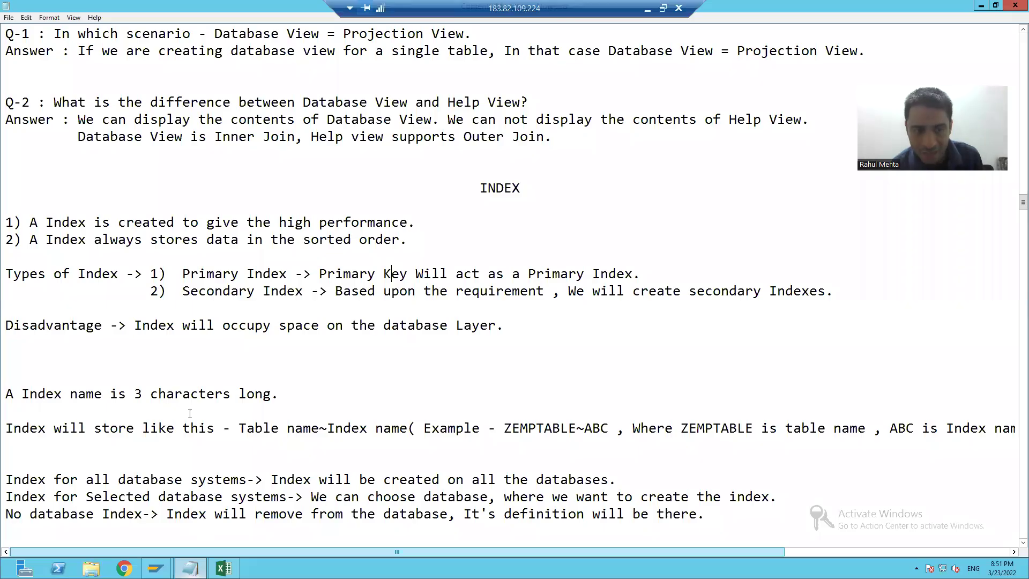
left_click_drag(182, 290, 298, 292)
left_click(227, 301)
left_click_drag(183, 290, 304, 293)
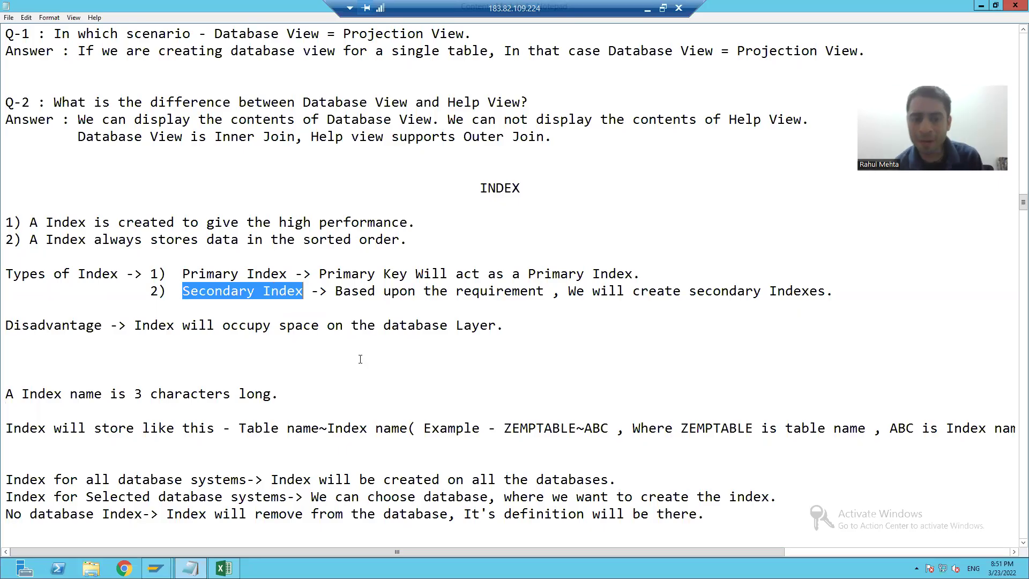
left_click_drag(335, 291, 852, 288)
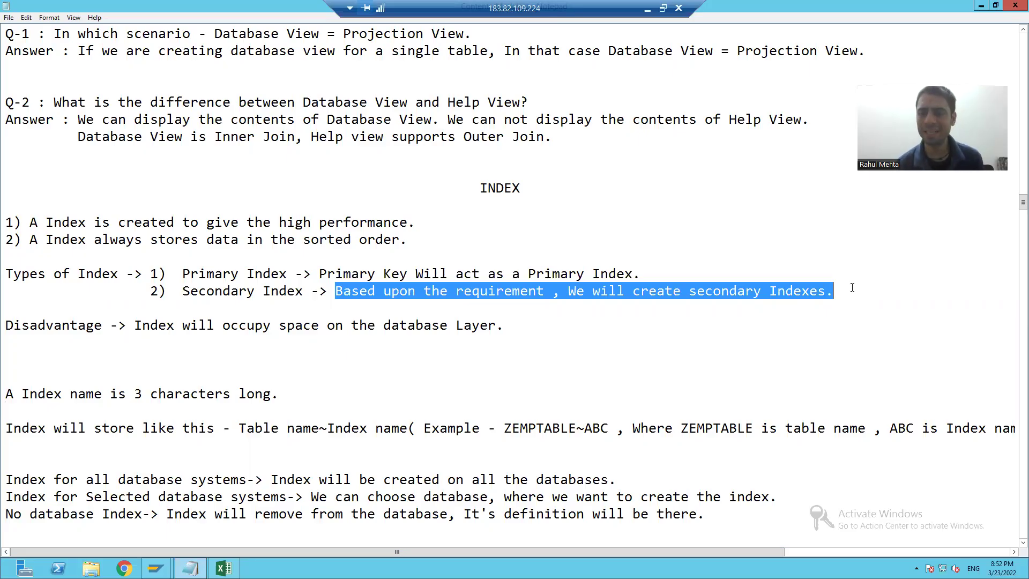
left_click(351, 325)
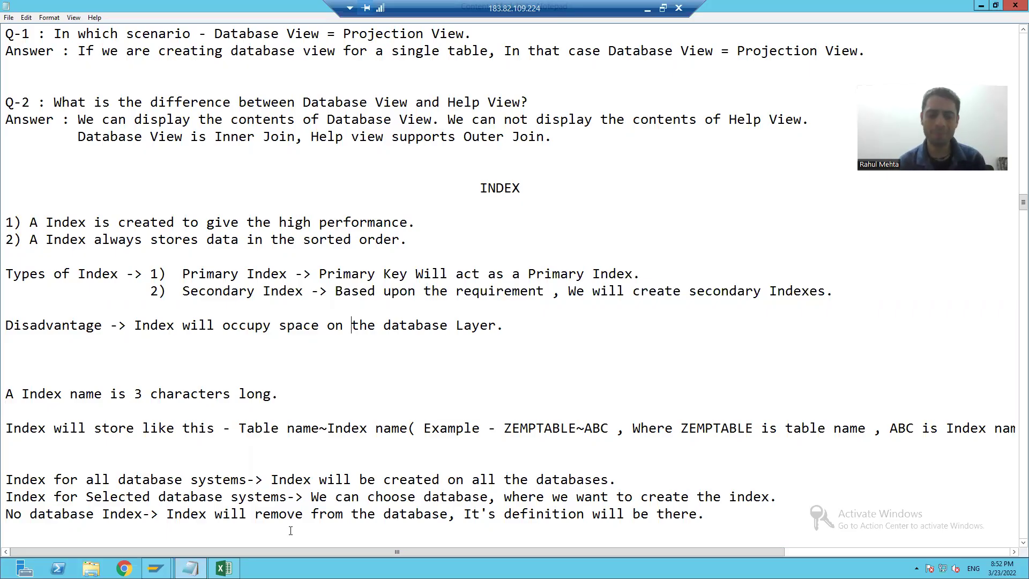
List all five entries of table ZORDH_28 in the Data Browser and select them
mouse_move(155, 567)
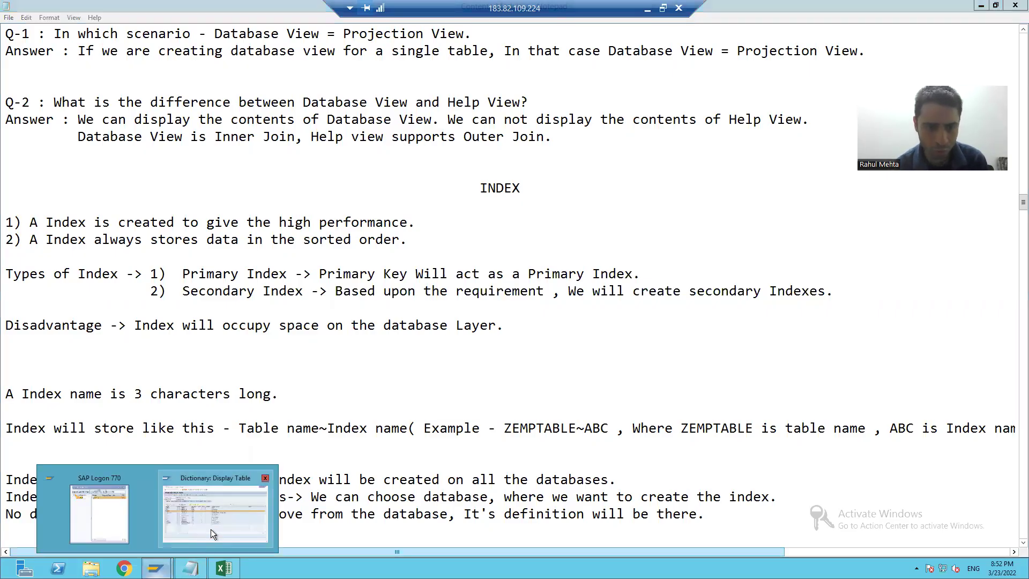
left_click(210, 530)
left_click(252, 91)
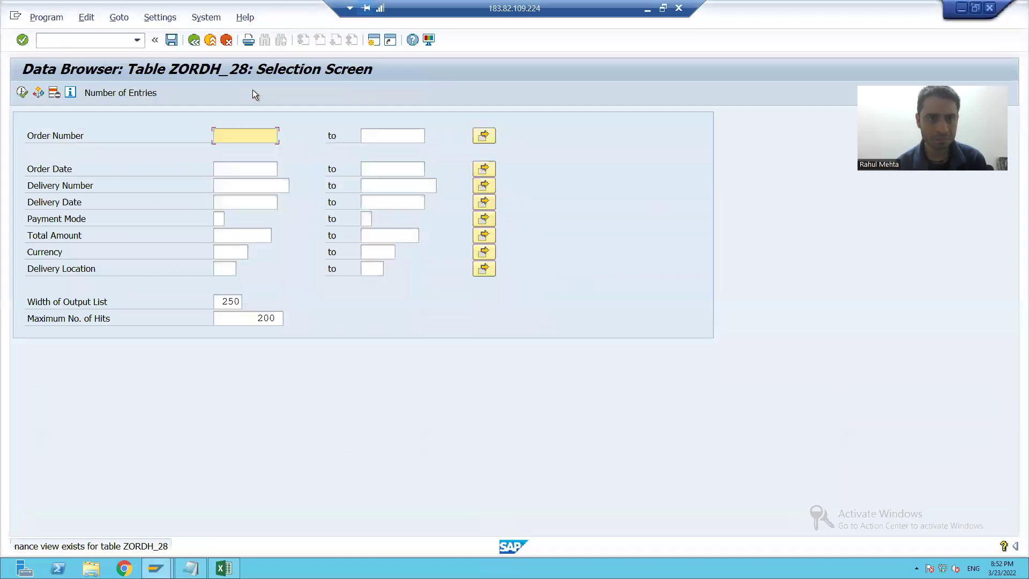
left_click(18, 94)
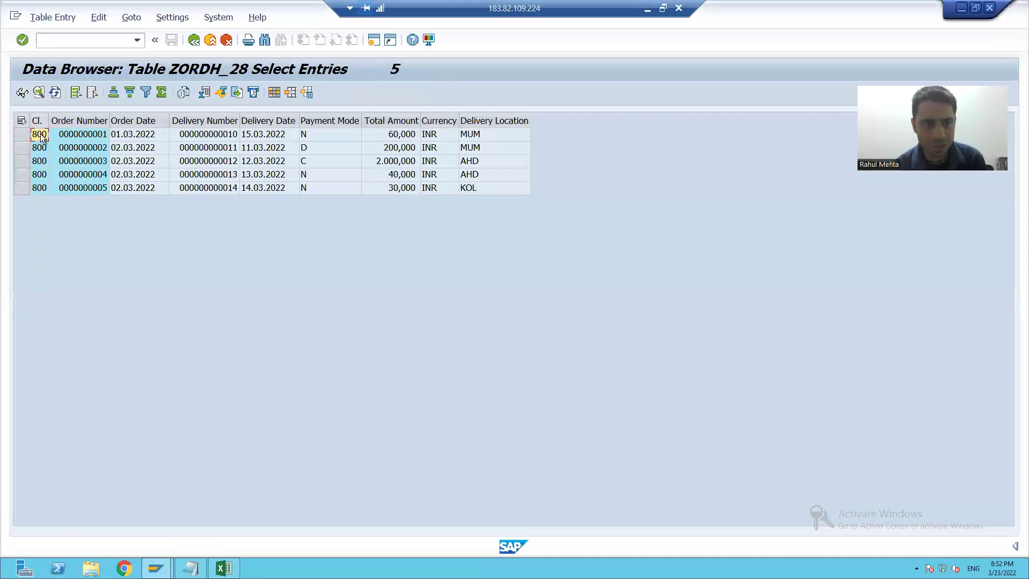
left_click_drag(49, 121, 536, 182)
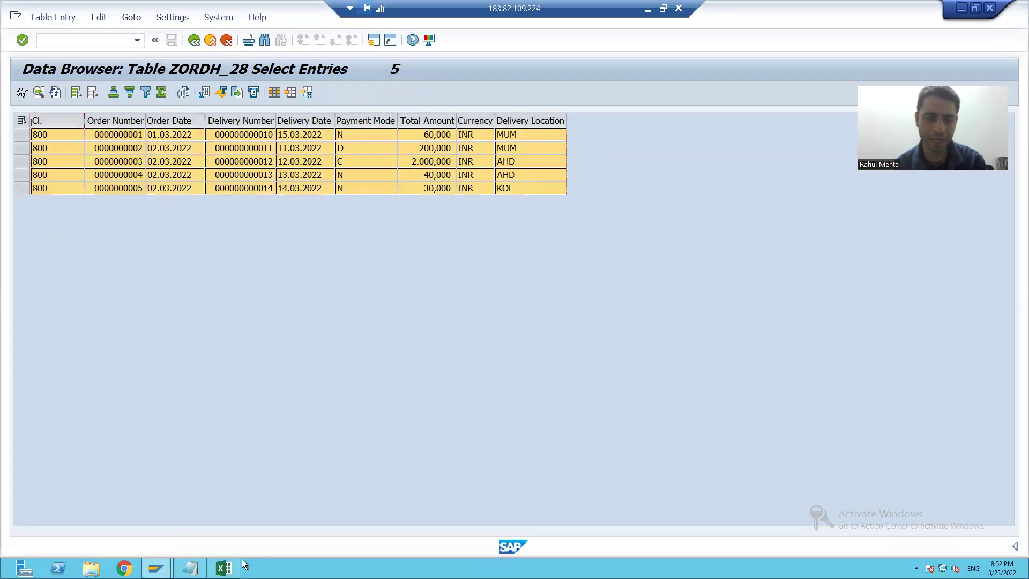
Launch a blank Excel workbook from the Run box with 'excel'
key("super+r")
type("excel")
key("Return")
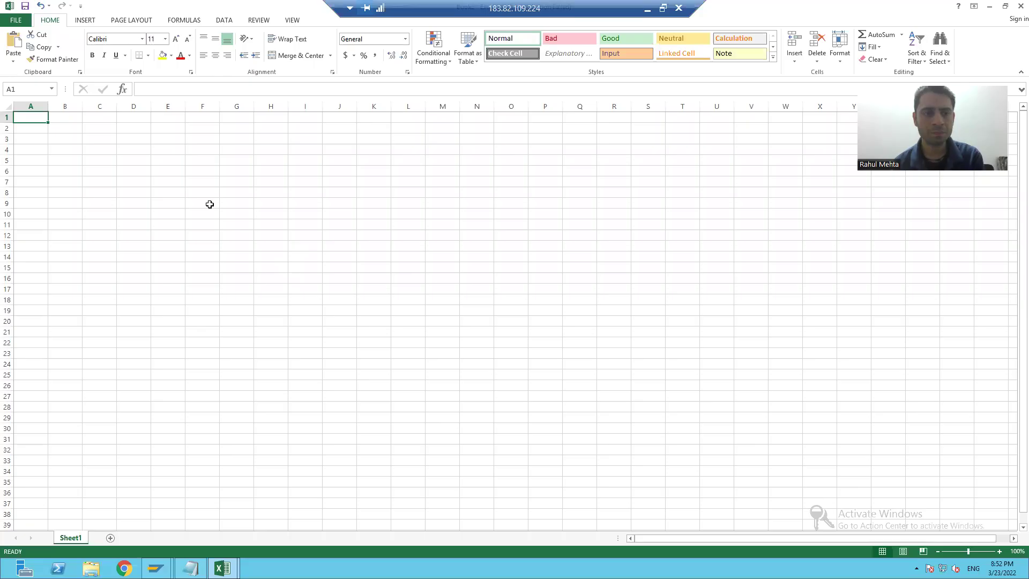
Paste the five ZORDH_28 entries at A1 and set A1:I5 to font size 20
type("800\t1\t01.03.2022\t10\t15.03.2022\tN\t60,000\tINR\tMUM 800\t2\t02.03.2022\t11\t11.03.2022\tD\t200,000\tINR\tMUM 800\t3\t02.03.2022\t12\t12.03.2022\tC\t2.000,000\tINR\tAHD 800\t4\t02.03.2022\t13\t13.03.2022\tN\t40,000\tINR\tAHD 800\t5\t02.03.2022\t14\t14.03.2022\tN\t30,000\tINR\tKOL")
left_click(192, 278)
left_click_drag(38, 120, 300, 156)
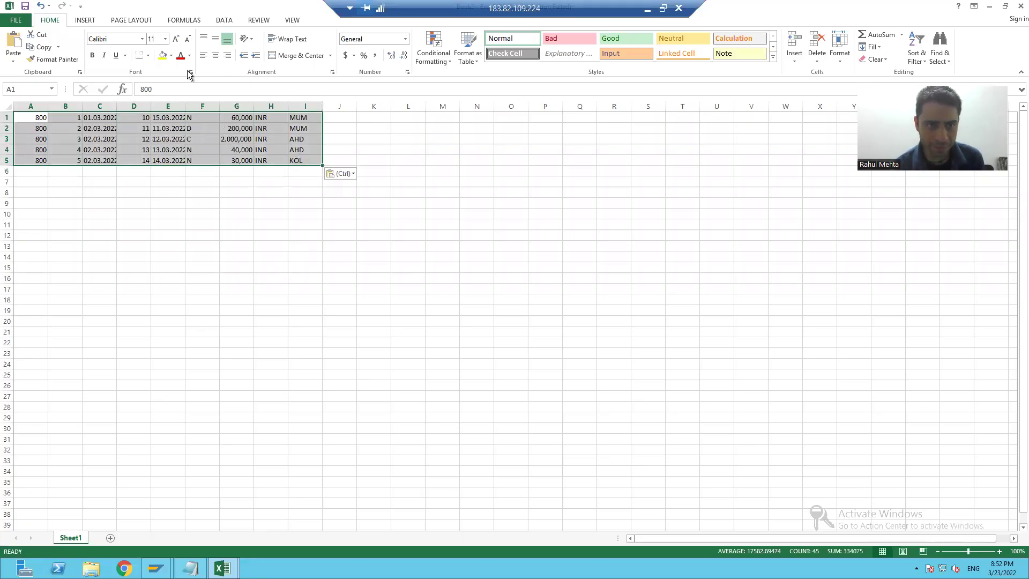
left_click(166, 43)
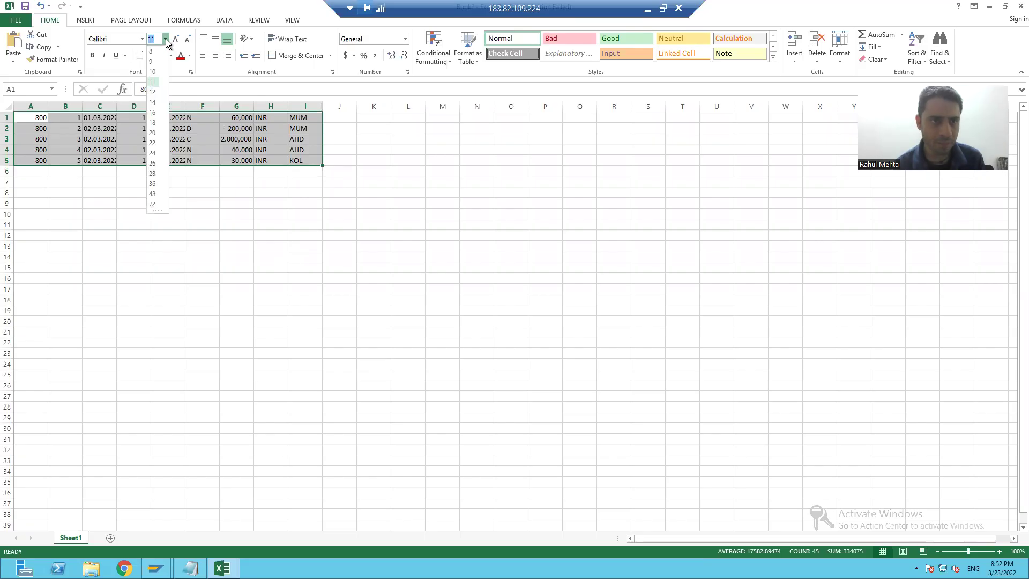
left_click(157, 137)
left_click(204, 340)
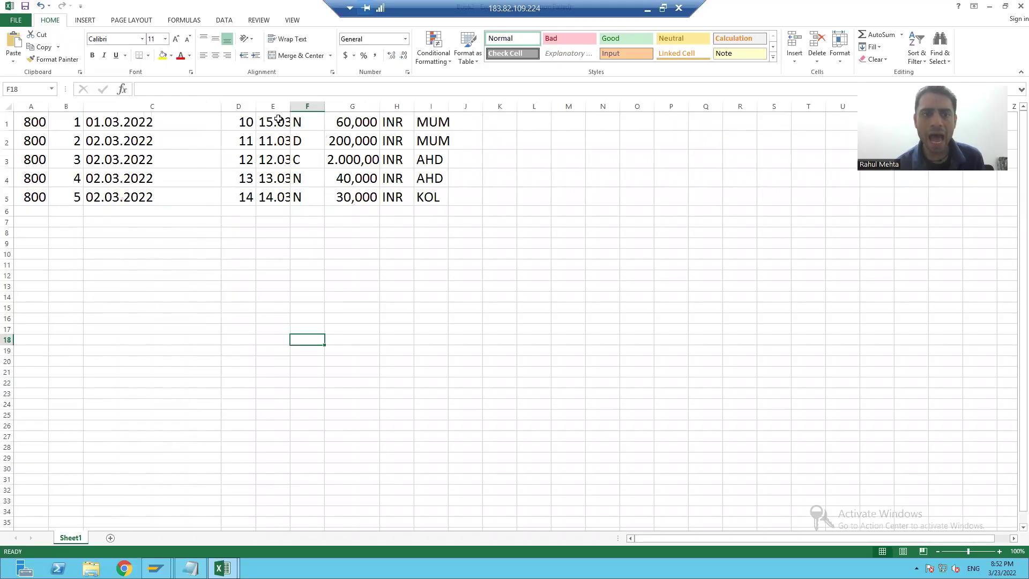
Widen column E so dates show fully, then copy order dates C1:C5 toward B11
left_click_drag(291, 110, 356, 114)
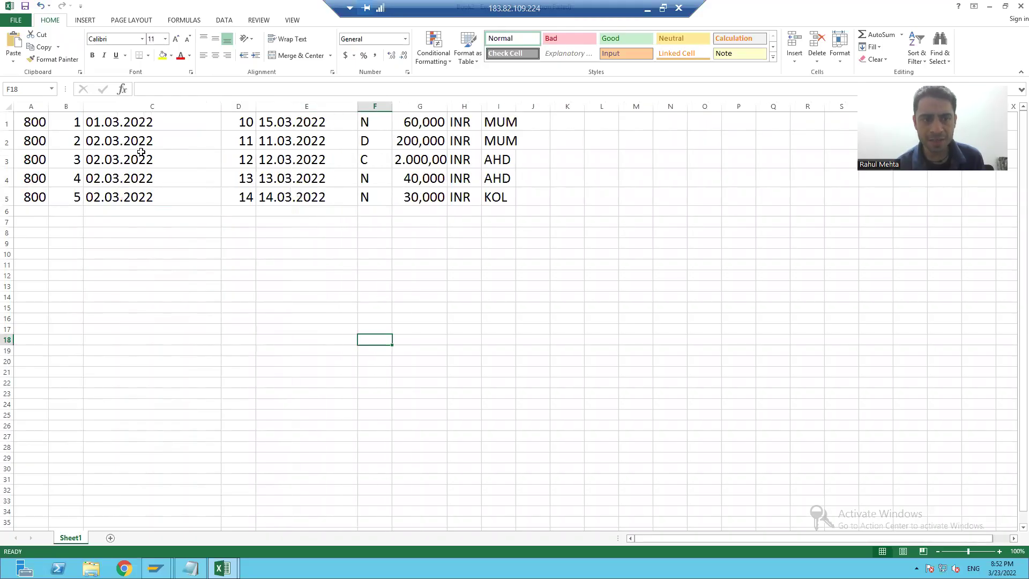
left_click_drag(137, 123, 147, 196)
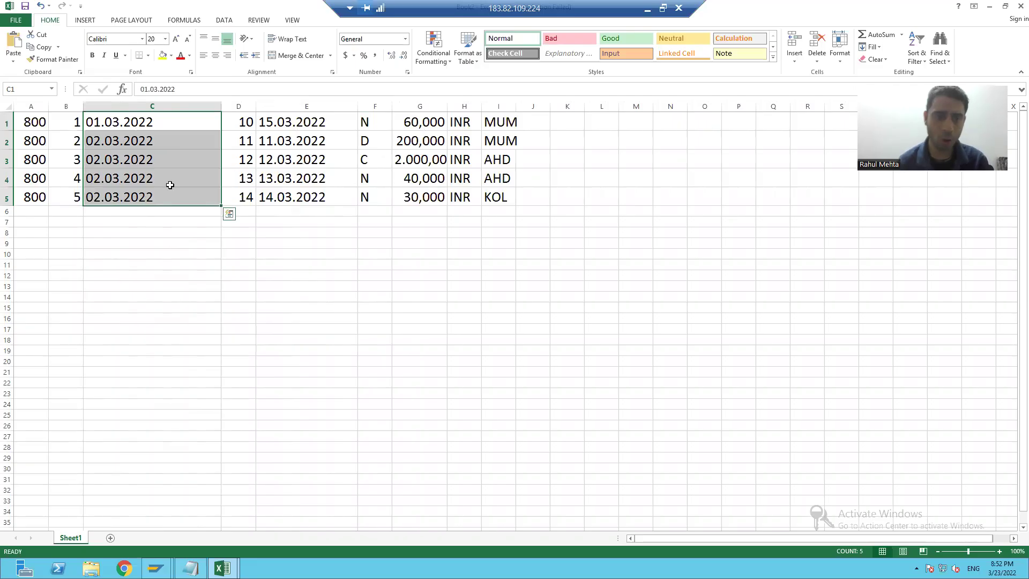
left_click(172, 249)
left_click_drag(150, 118, 153, 197)
key("ctrl+c")
left_click(78, 262)
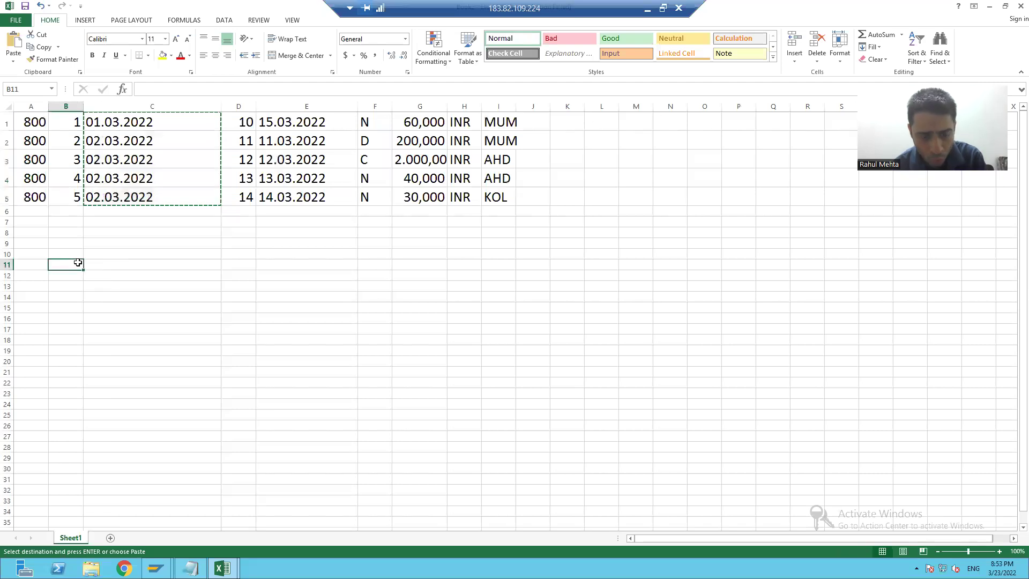